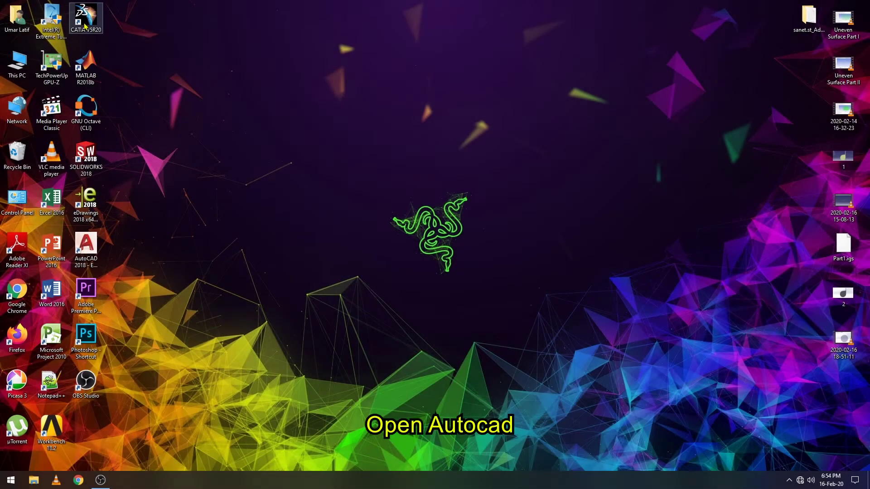
Launch AutoCAD 2018 and start a new blank drawing, keeping the flat top view
{"action": "left_click", "coordinate": [90, 258]}
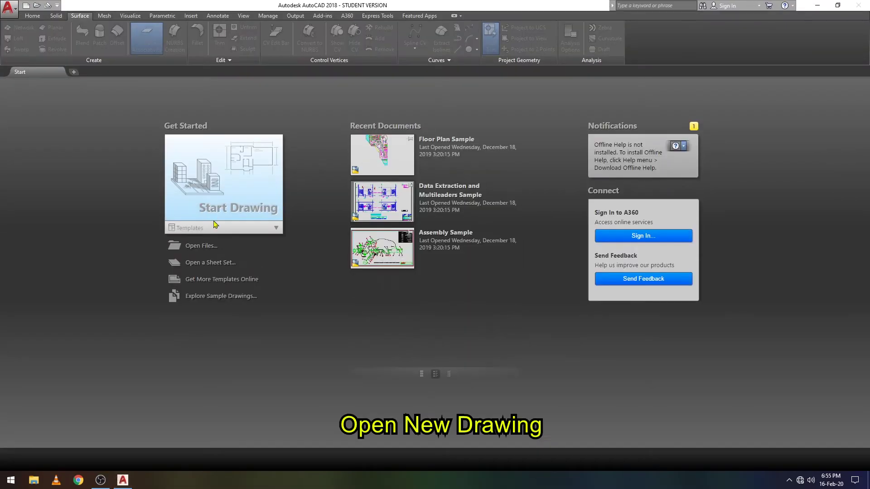
{"action": "left_click", "coordinate": [218, 218]}
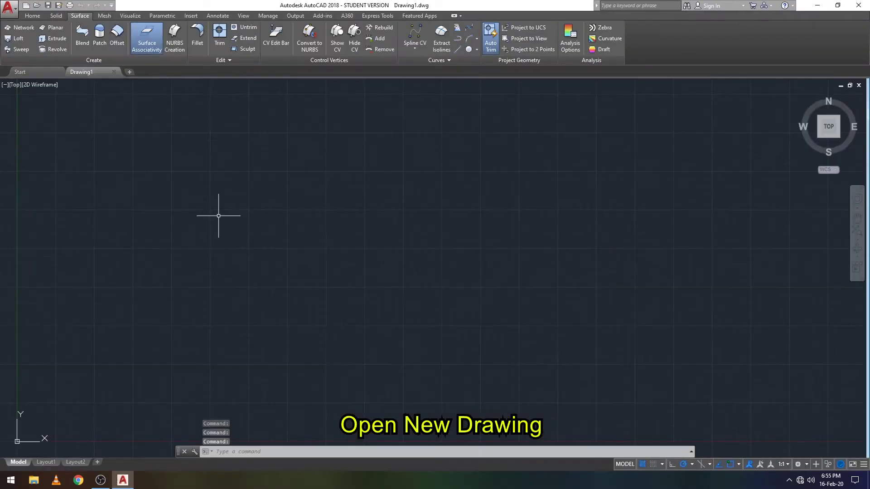
{"action": "mouse_move", "coordinate": [825, 129]}
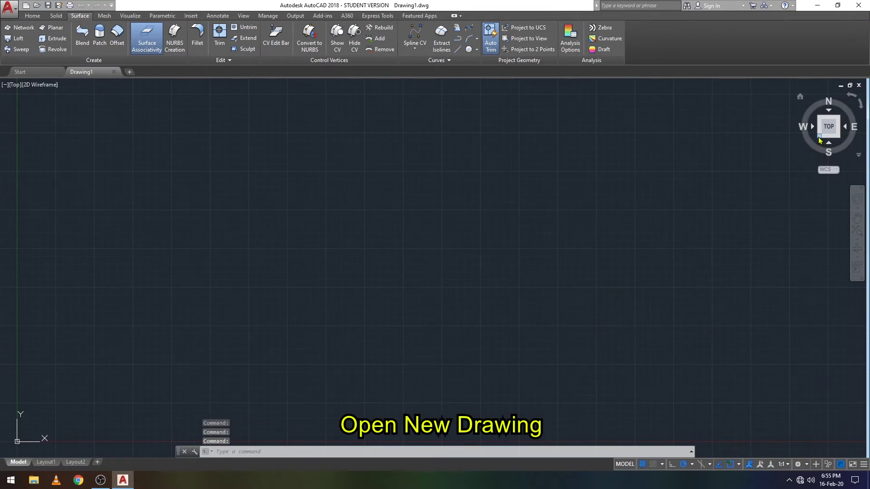
{"action": "left_click", "coordinate": [819, 137]}
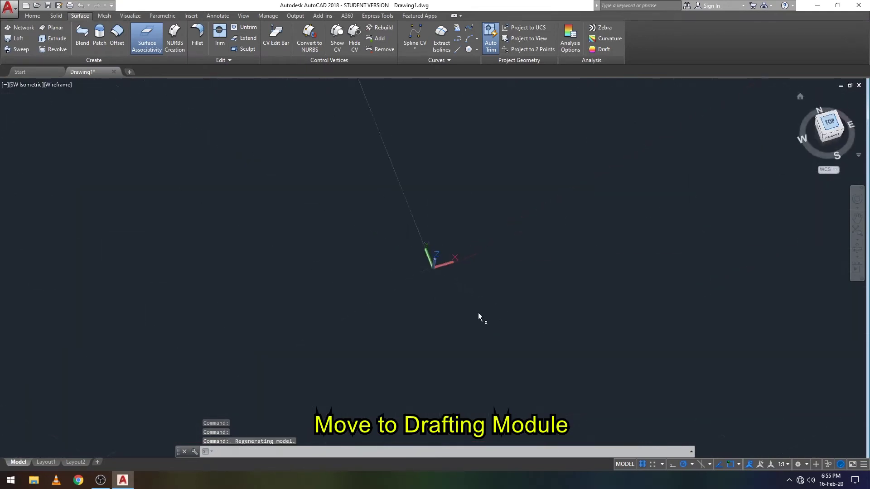
{"action": "key", "text": "ctrl+z"}
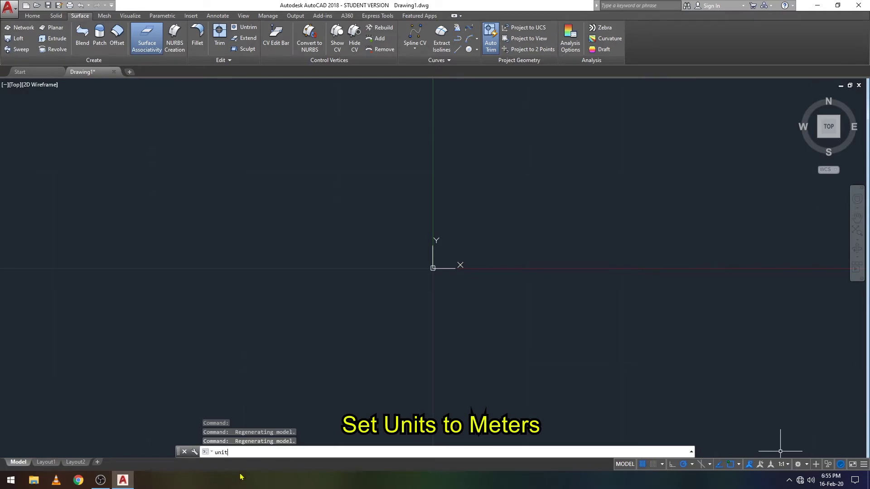
Set the units' insertion scale to Meters and switch to the Drafting & Annotation workspace
{"action": "key", "text": "Return"}
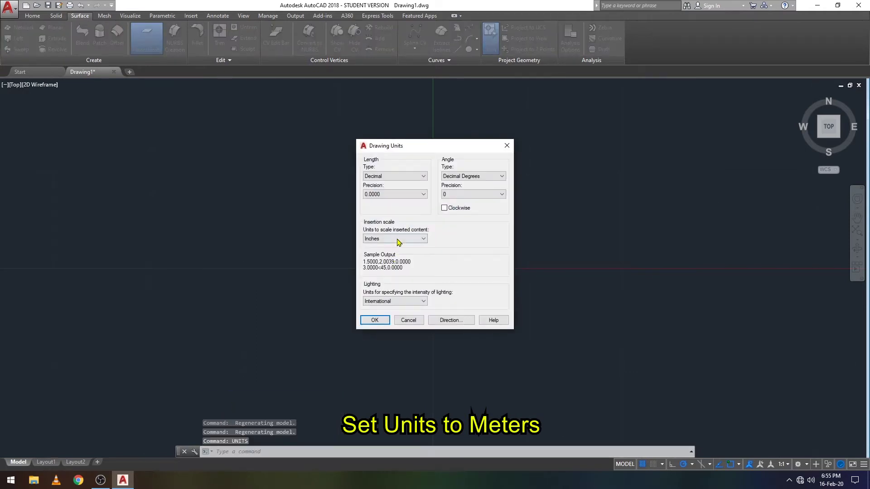
{"action": "left_click", "coordinate": [398, 239]}
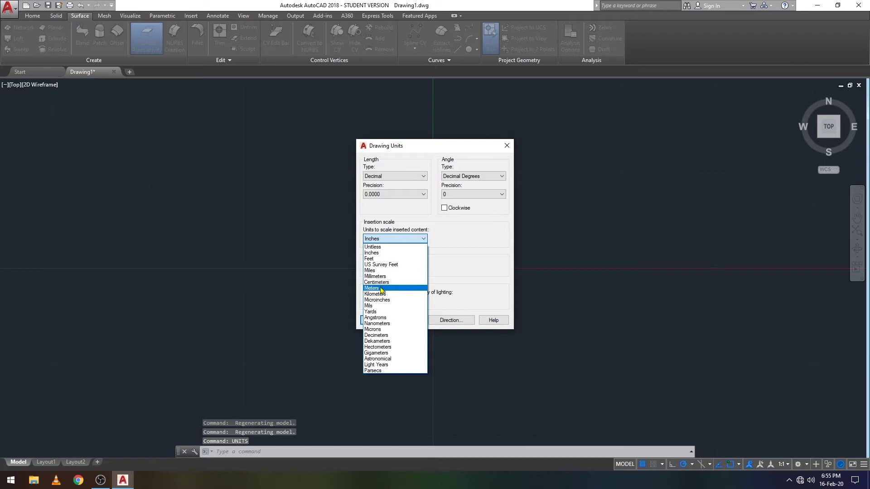
{"action": "left_click", "coordinate": [382, 289]}
{"action": "left_click", "coordinate": [375, 320]}
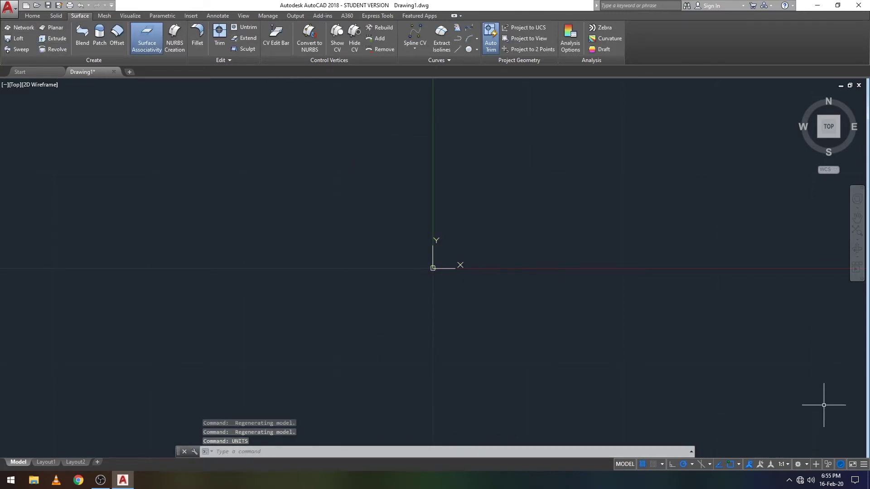
{"action": "left_click", "coordinate": [807, 464]}
{"action": "left_click", "coordinate": [816, 389]}
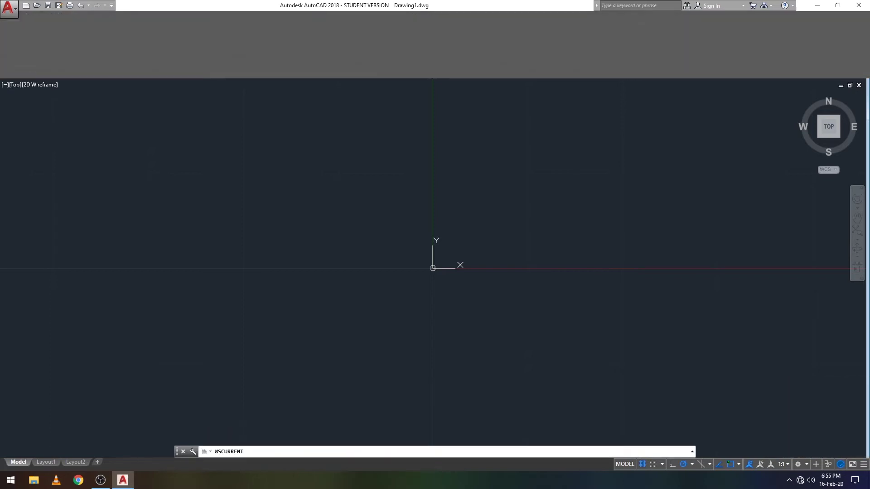
Draw a circle of radius 0.5 centred at 0,0
{"action": "left_click", "coordinate": [52, 34]}
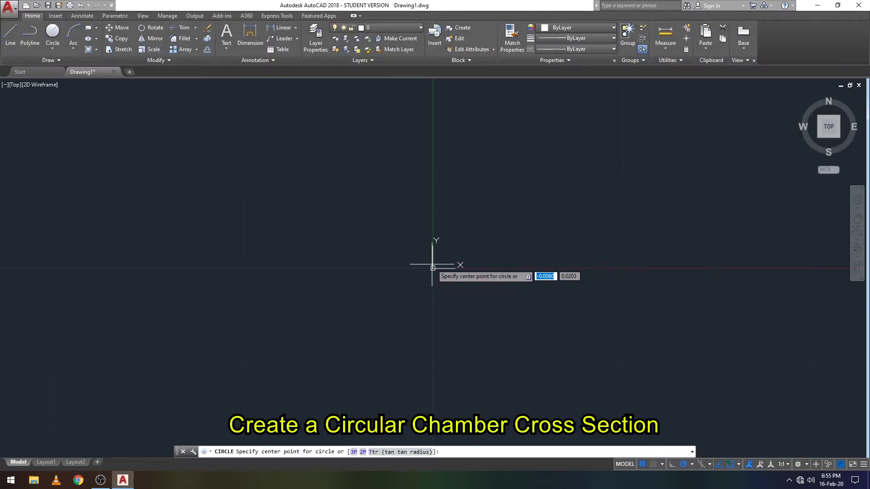
{"action": "key", "text": "Return"}
{"action": "type", "text": "0.5"}
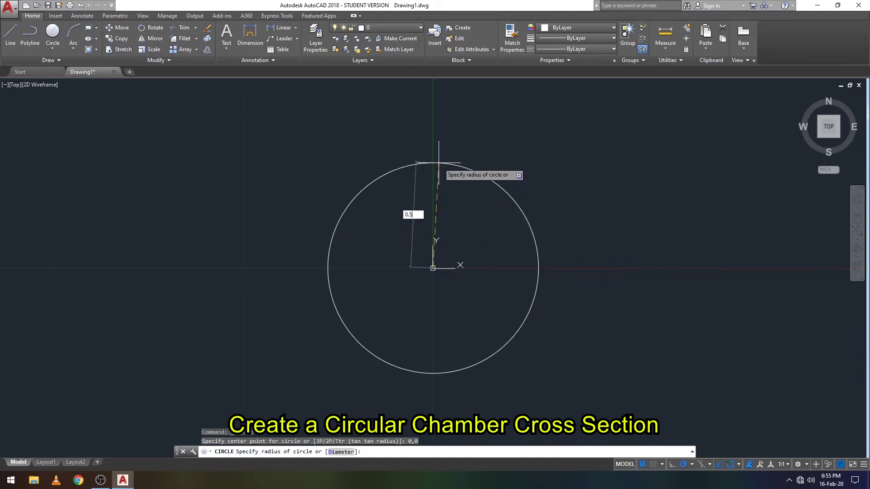
{"action": "key", "text": "Return"}
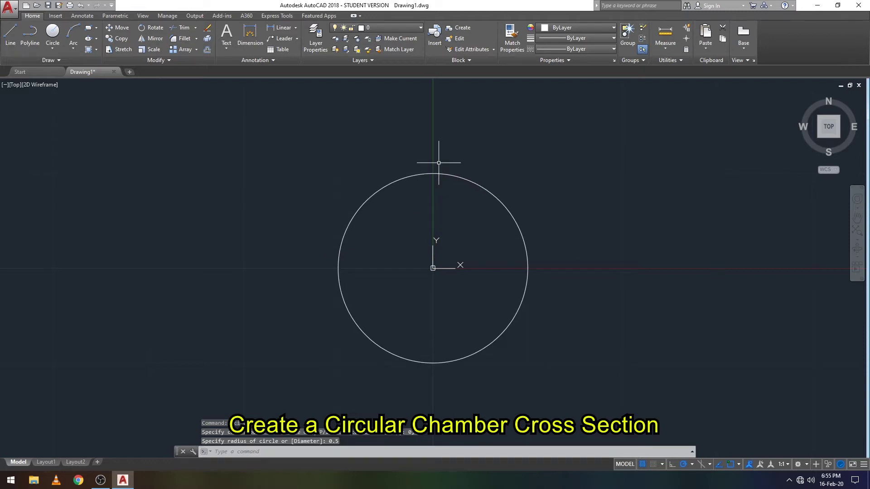
{"action": "left_click", "coordinate": [10, 34]}
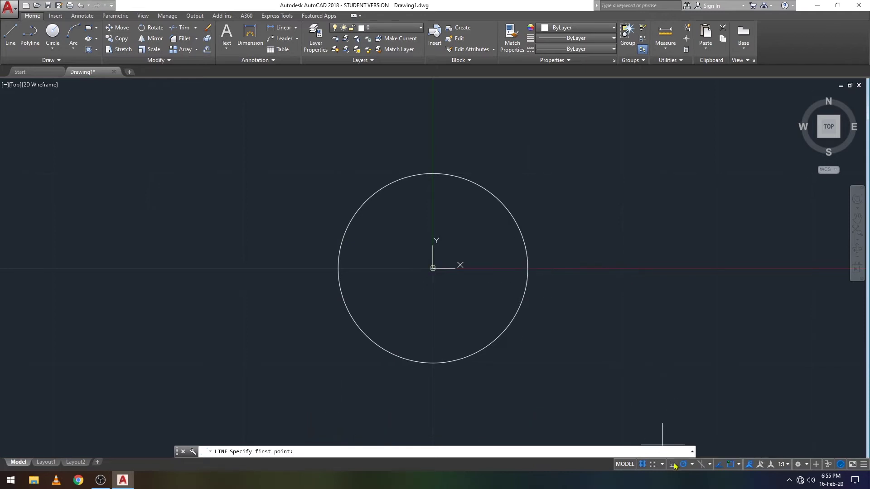
Turn on Ortho mode and cancel the unfinished line, leaving only the circle
{"action": "left_click", "coordinate": [703, 467]}
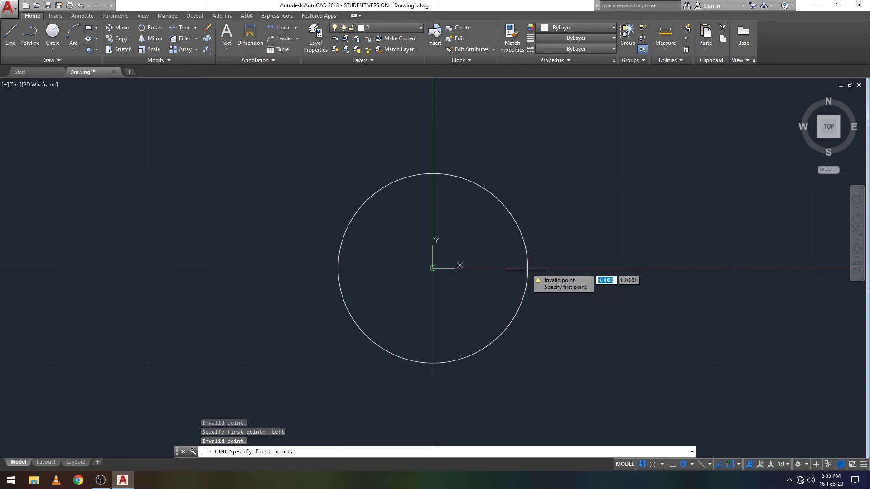
{"action": "left_click", "coordinate": [709, 464]}
{"action": "left_click", "coordinate": [673, 465]}
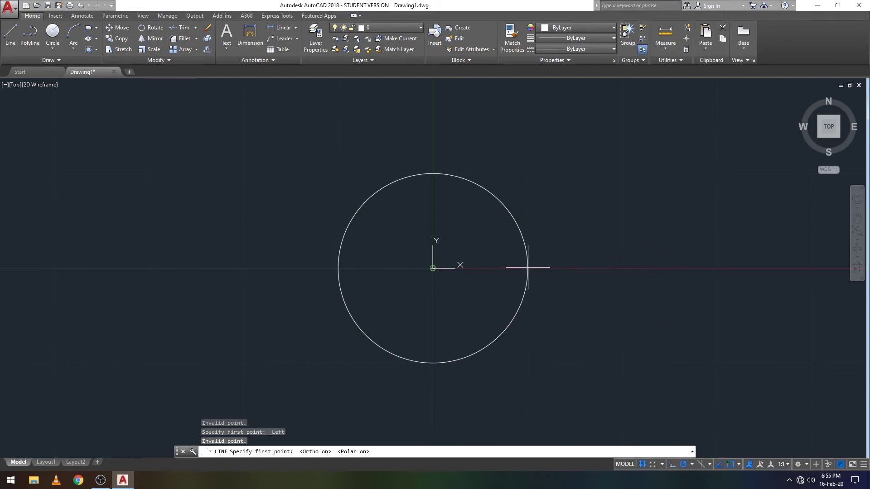
{"action": "type", "text": "0."}
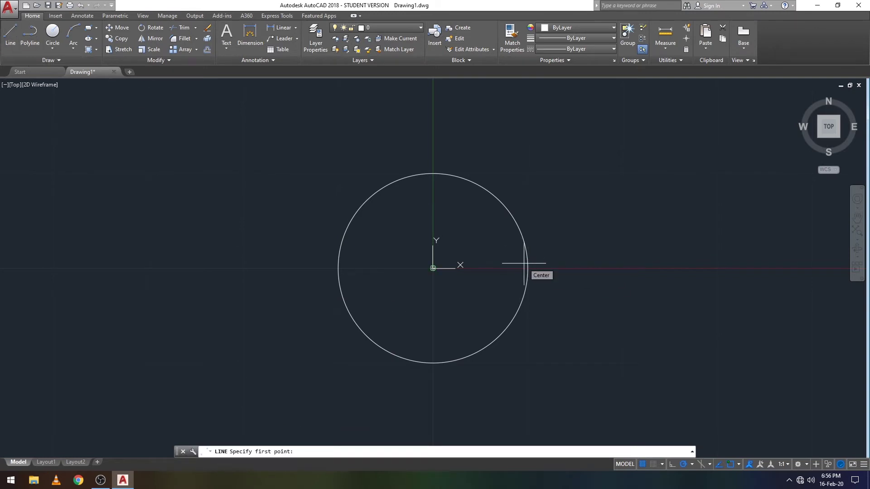
{"action": "type", "text": "0.5"}
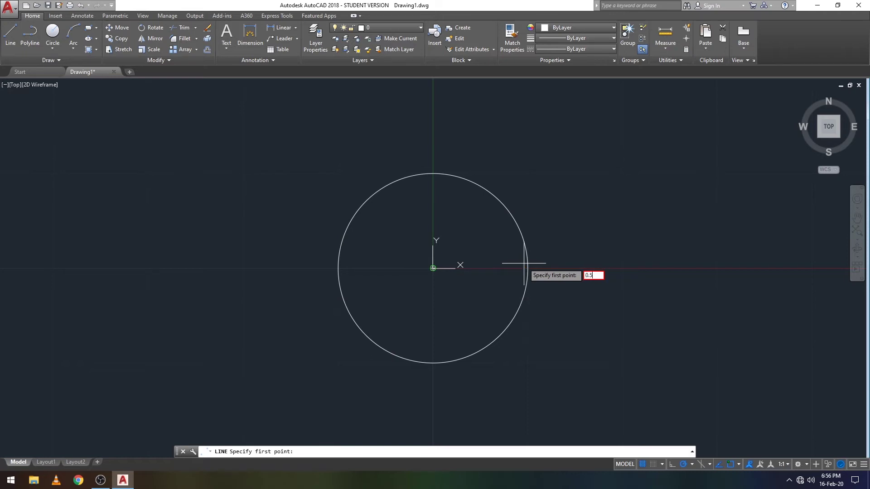
{"action": "key", "text": "Return"}
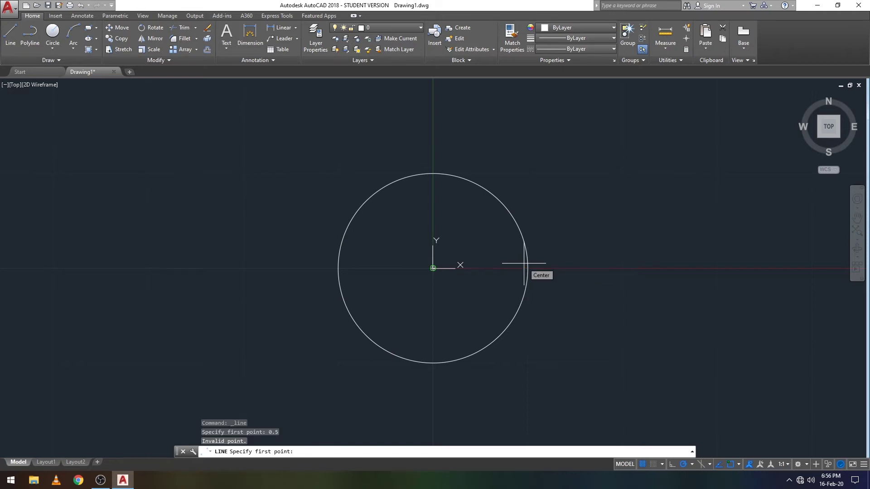
{"action": "key", "text": "Escape"}
{"action": "key", "text": "Escape"}
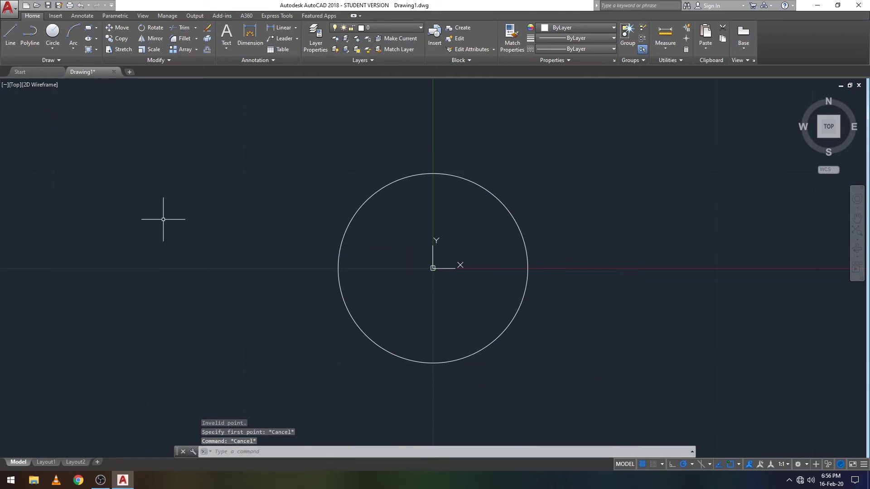
Start a line at 0.5,0 and draw 1 unit up, then 0.1 left
{"action": "left_click", "coordinate": [10, 34]}
{"action": "type", "text": "0.5"}
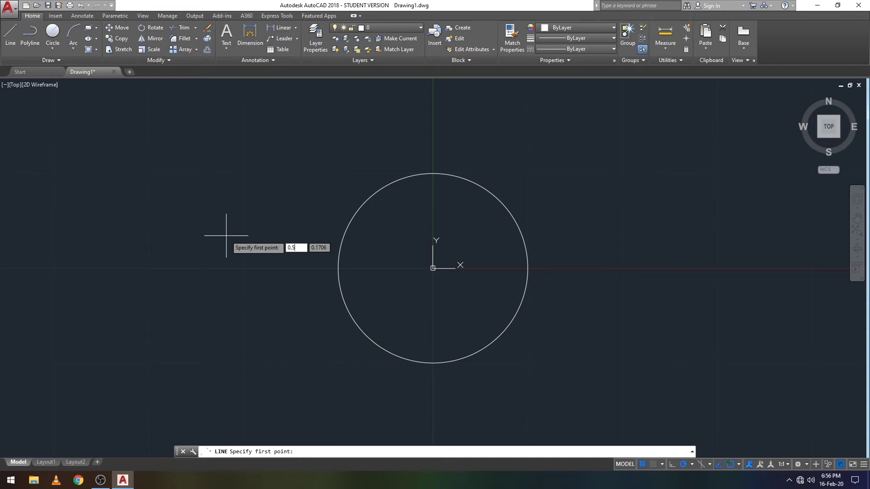
{"action": "key", "text": "Return"}
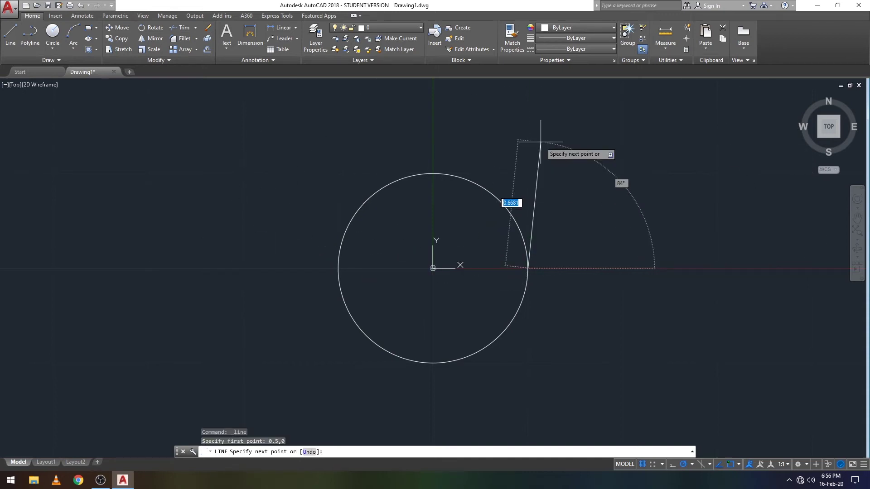
{"action": "type", "text": "1"}
{"action": "key", "text": "Return"}
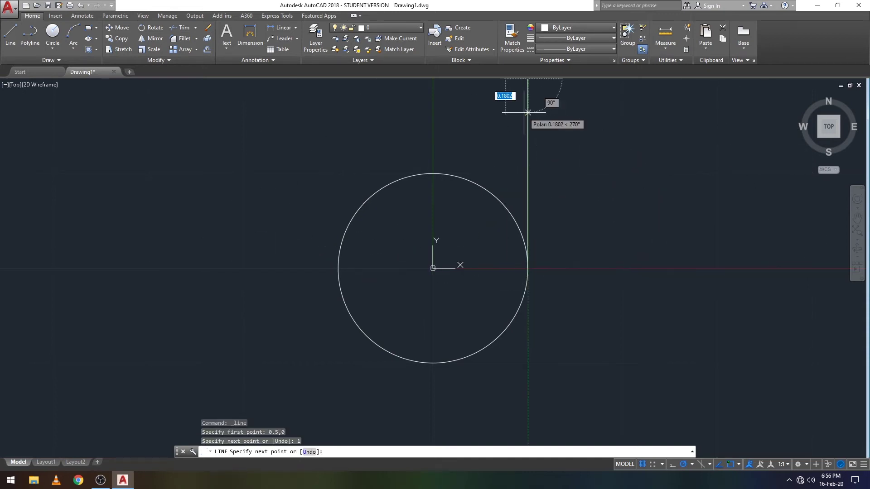
{"action": "scroll", "coordinate": [367, 408], "scroll_direction": "down", "scroll_amount": 4}
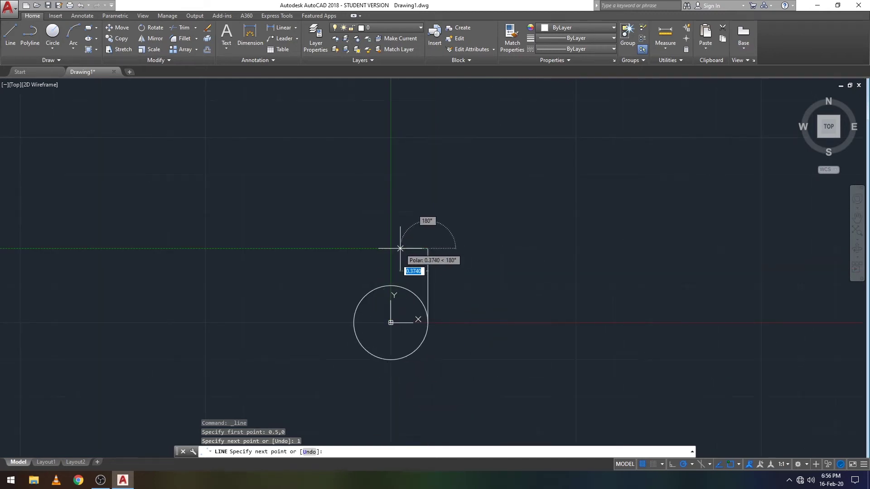
{"action": "type", "text": "0.1"}
{"action": "key", "text": "Return"}
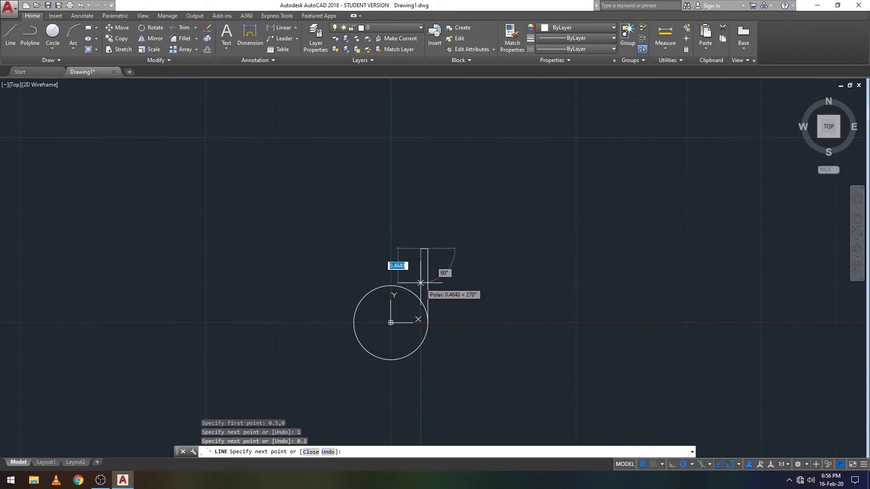
Continue the outline 0.4 and 0.1 downward, then close it at the circle's top point
{"action": "type", "text": "0.4"}
{"action": "key", "text": "Return"}
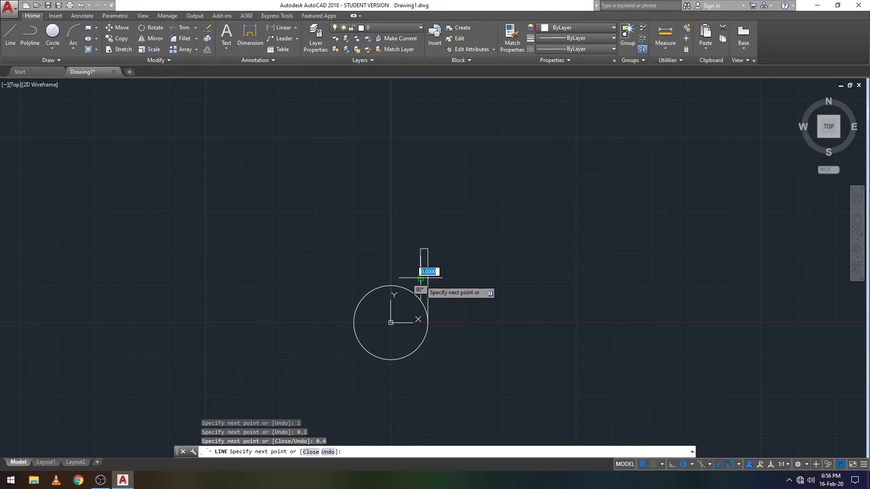
{"action": "scroll", "coordinate": [384, 337], "scroll_direction": "up", "scroll_amount": 6}
{"action": "scroll", "coordinate": [383, 337], "scroll_direction": "down", "scroll_amount": 2}
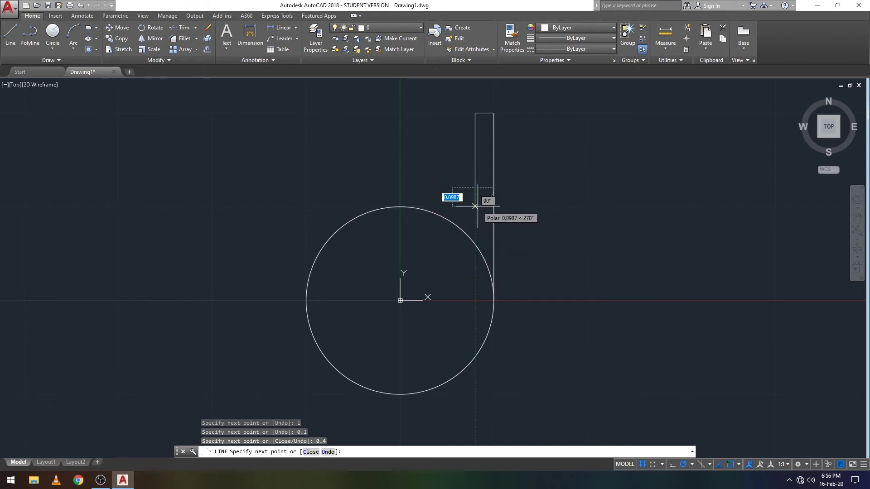
{"action": "type", "text": ".1"}
{"action": "key", "text": "Return"}
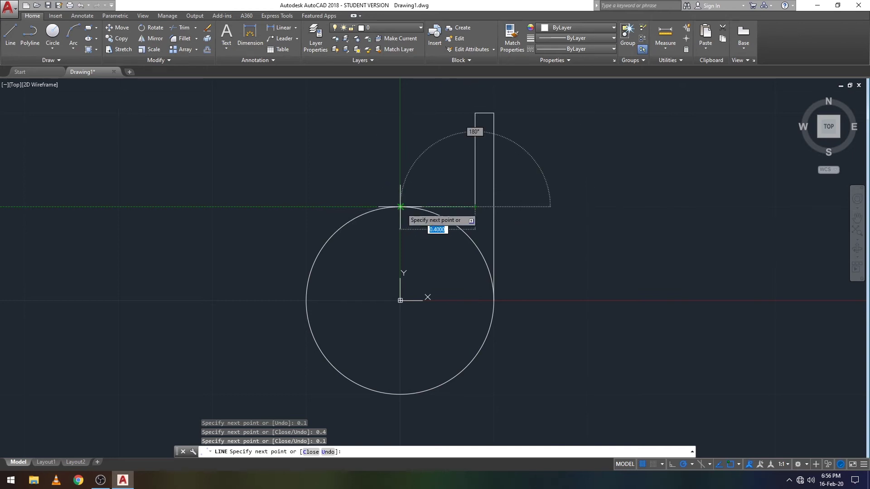
{"action": "left_click", "coordinate": [401, 207]}
{"action": "key", "text": "Escape"}
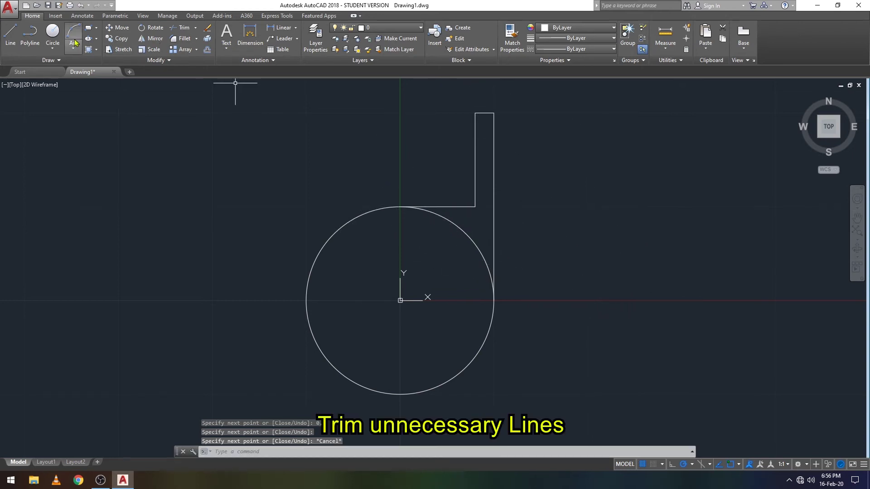
{"action": "left_click", "coordinate": [181, 28]}
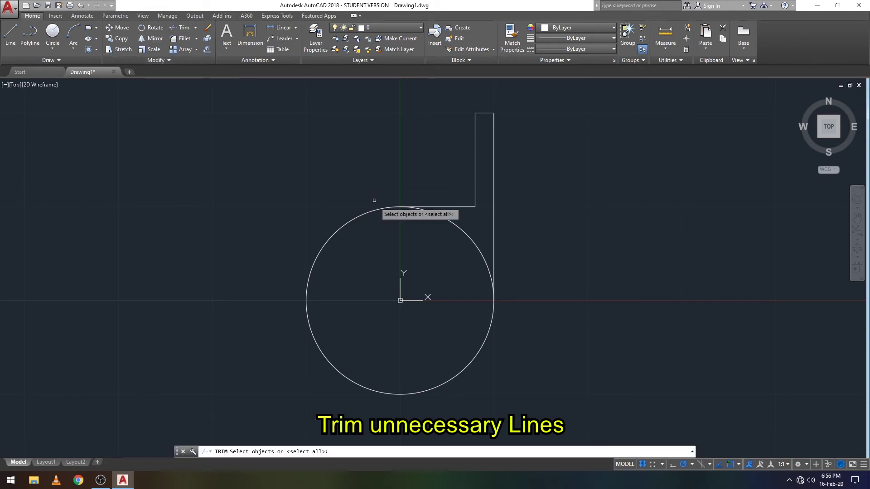
{"action": "left_click", "coordinate": [434, 208]}
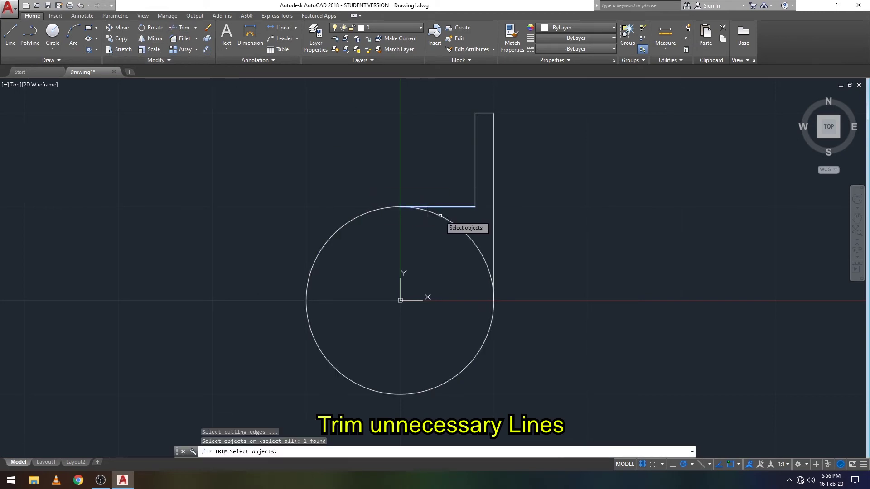
{"action": "left_click", "coordinate": [440, 216]}
{"action": "key", "text": "Return"}
{"action": "left_click", "coordinate": [450, 223]}
{"action": "key", "text": "Escape"}
{"action": "left_click", "coordinate": [458, 230]}
{"action": "key", "text": "Return"}
{"action": "left_click", "coordinate": [455, 208]}
{"action": "key", "text": "Return"}
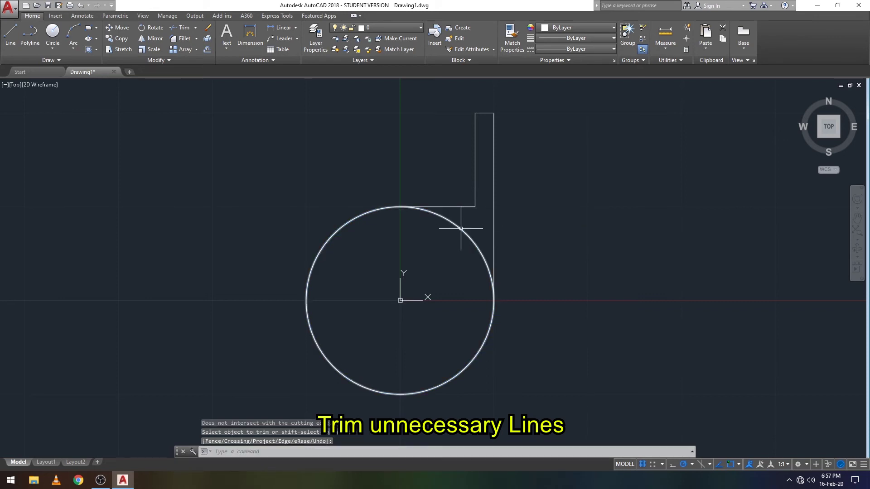
{"action": "left_click", "coordinate": [455, 207]}
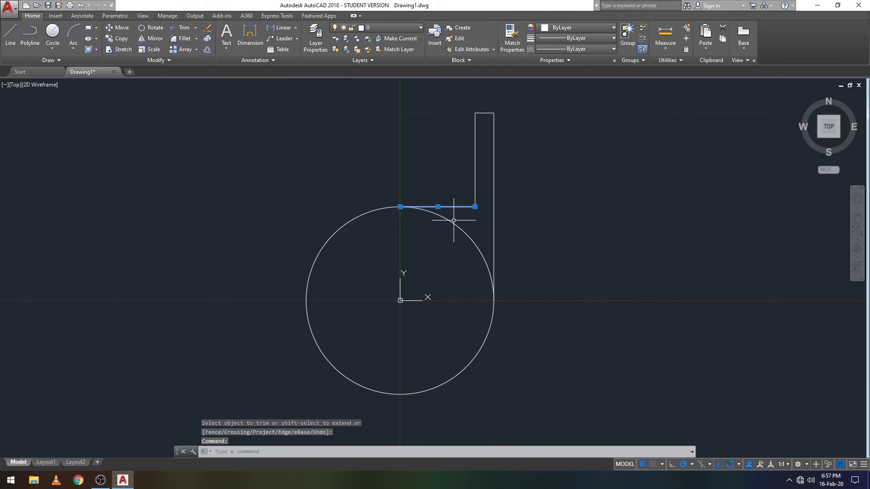
{"action": "left_click", "coordinate": [451, 206]}
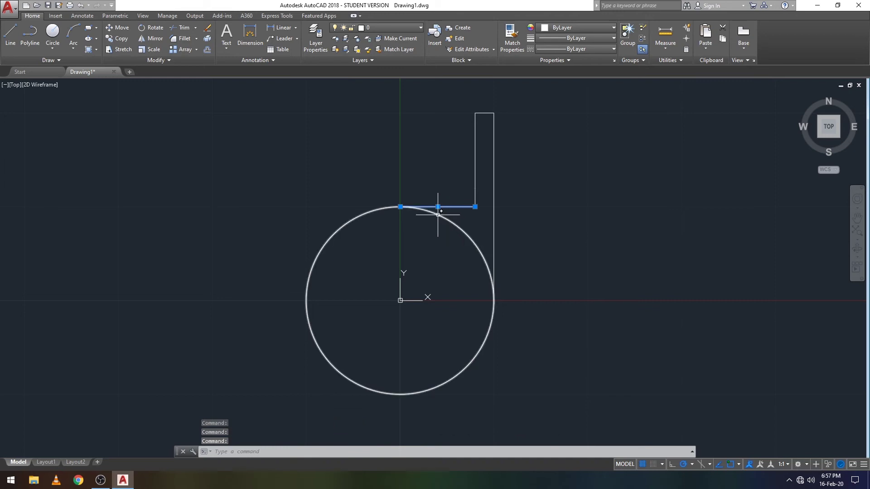
{"action": "left_click", "coordinate": [449, 216]}
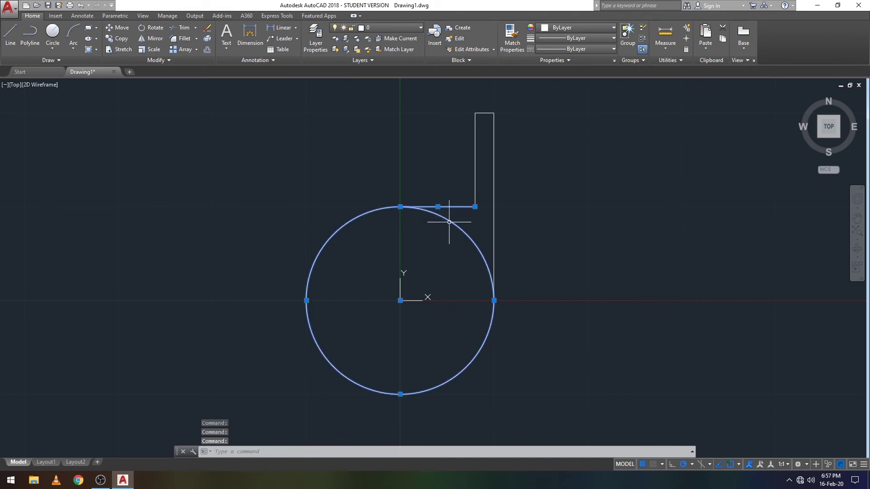
{"action": "type", "text": "tr"}
{"action": "key", "text": "Return"}
{"action": "left_click", "coordinate": [476, 240]}
{"action": "left_click", "coordinate": [181, 30]}
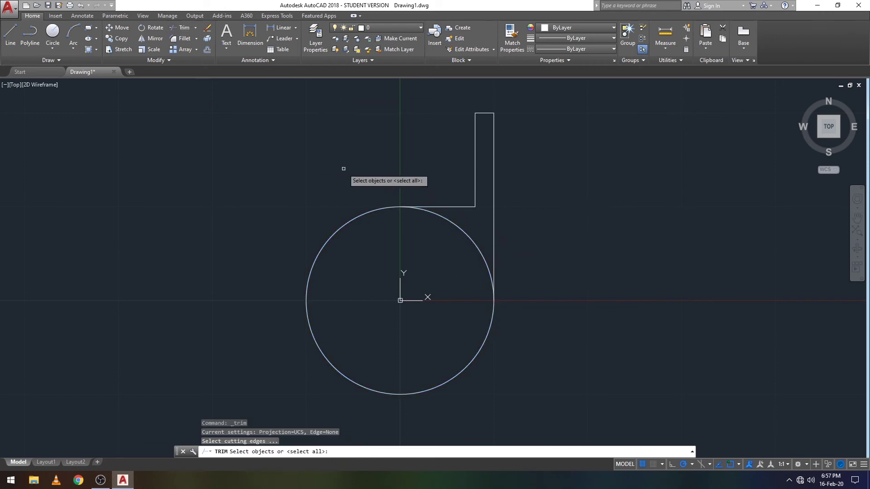
Attempt a trim beside the outlet using the horizontal line and circle as cutting edges
{"action": "key", "text": "Escape"}
{"action": "key", "text": "Escape"}
{"action": "key", "text": "Escape"}
{"action": "left_click", "coordinate": [184, 28]}
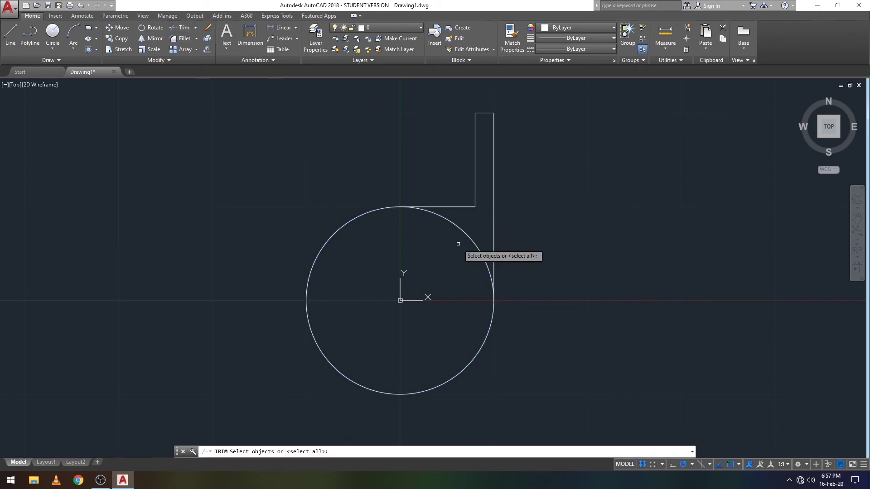
{"action": "left_click", "coordinate": [444, 209]}
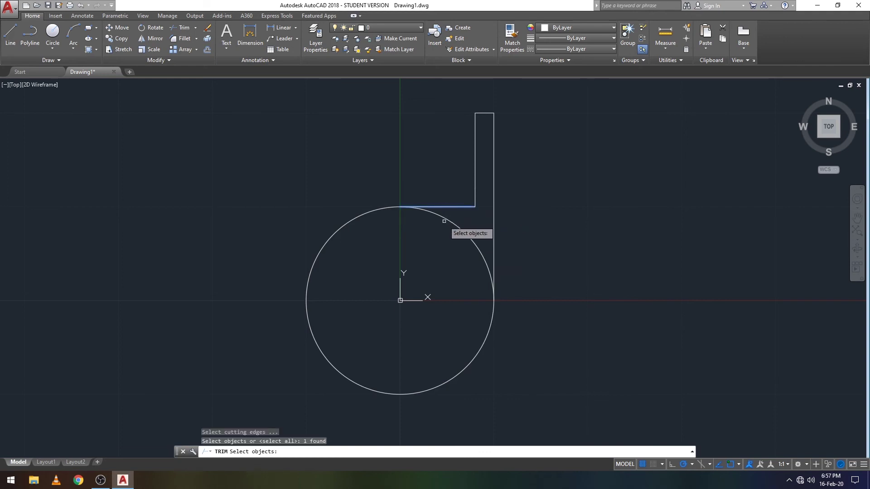
{"action": "left_click", "coordinate": [444, 221]}
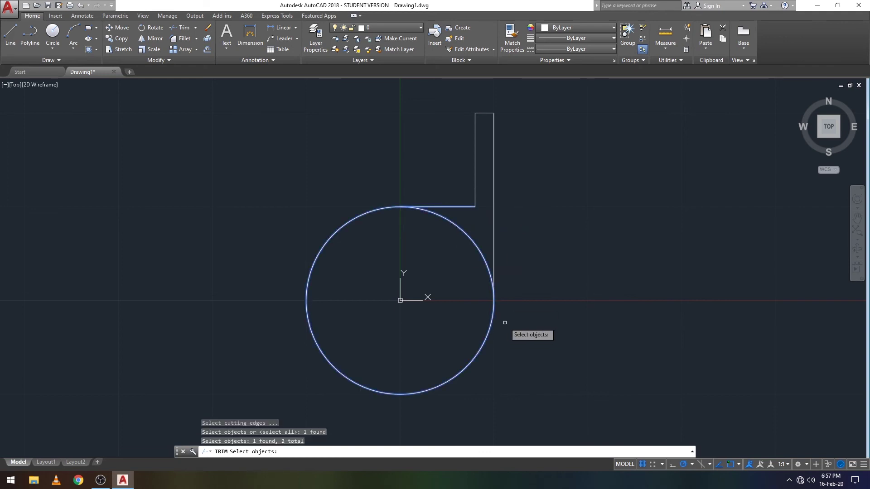
{"action": "key", "text": "Return"}
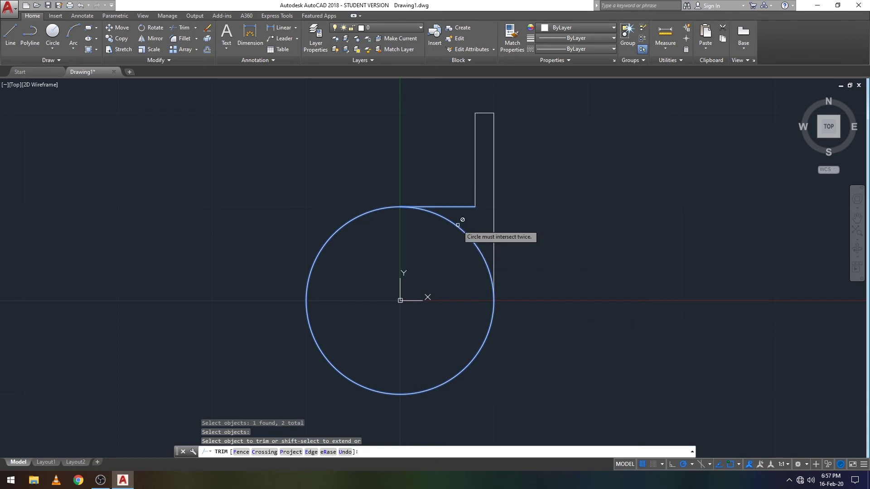
{"action": "left_click", "coordinate": [497, 249]}
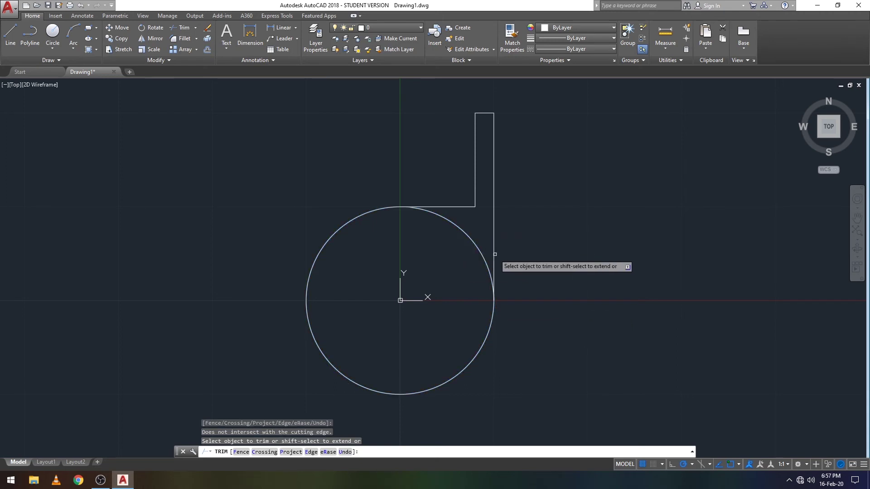
{"action": "key", "text": "Return"}
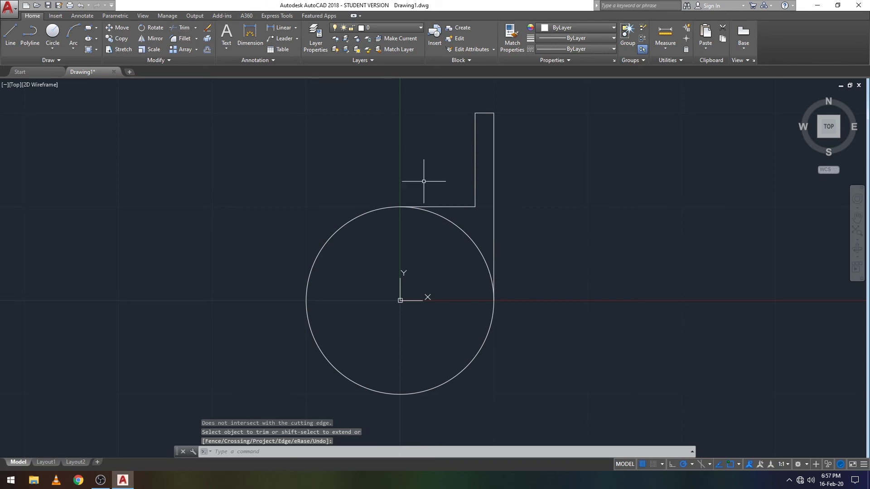
Trim away the circle's upper-right arc using the circle and horizontal line as edges
{"action": "left_click", "coordinate": [451, 207]}
{"action": "left_click", "coordinate": [457, 226]}
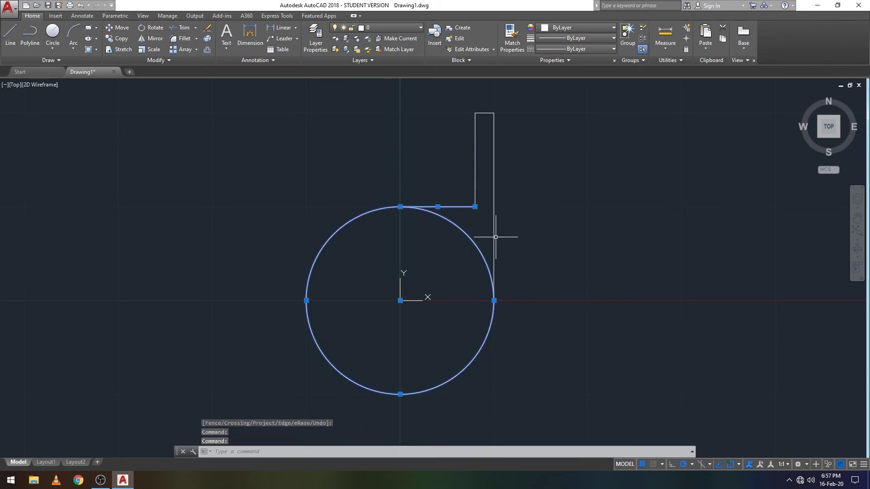
{"action": "type", "text": "tr"}
{"action": "key", "text": "Return"}
{"action": "left_click", "coordinate": [467, 234]}
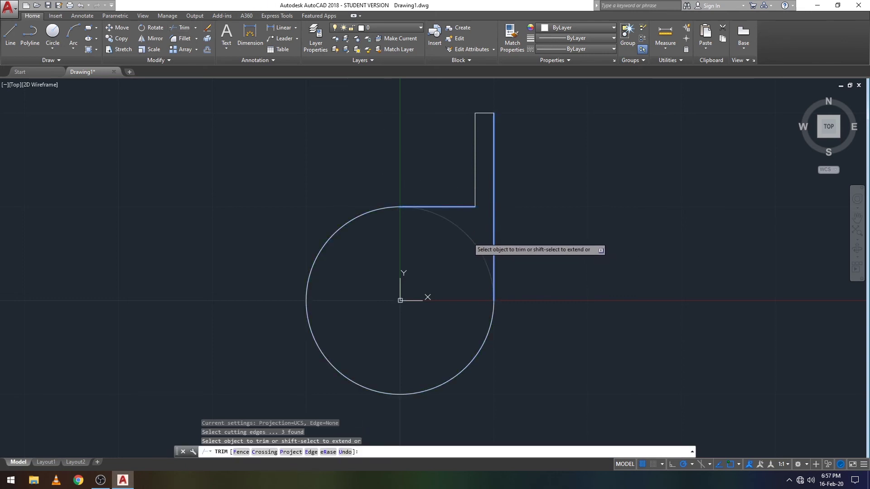
{"action": "key", "text": "Escape"}
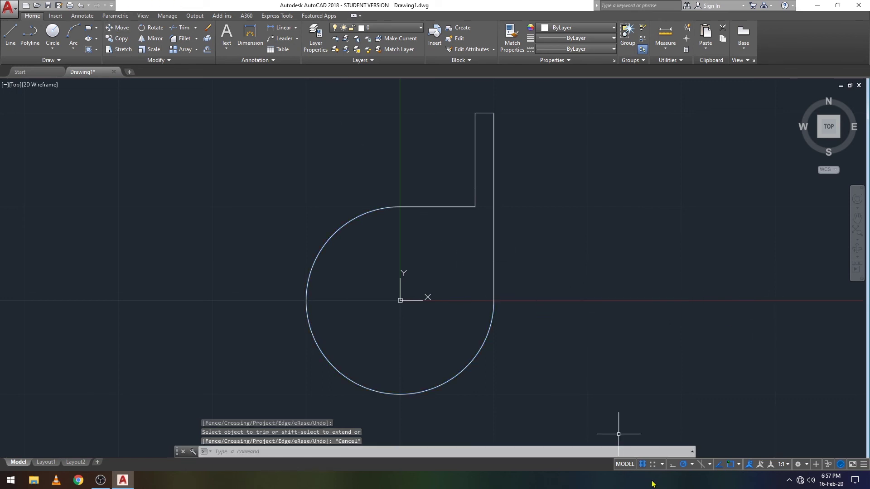
Try the Planar Surface tool in 3D Modeling, then return to Drafting & Annotation
{"action": "left_click", "coordinate": [807, 464]}
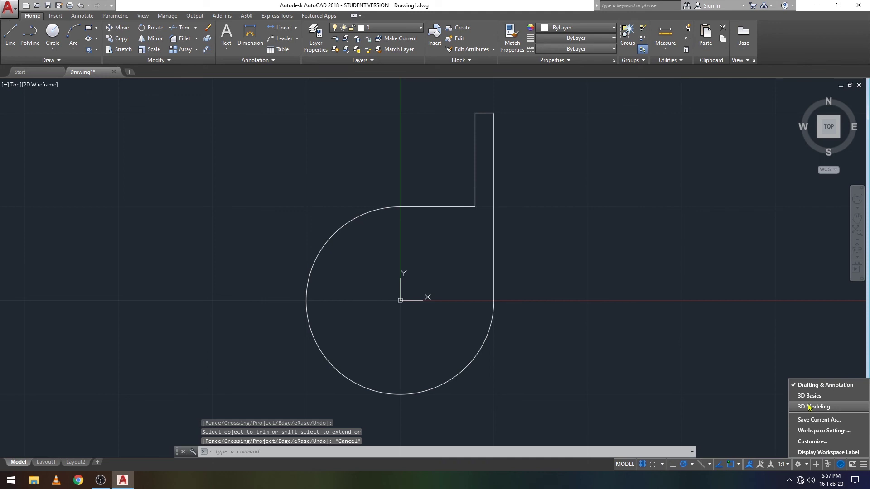
{"action": "left_click", "coordinate": [811, 411]}
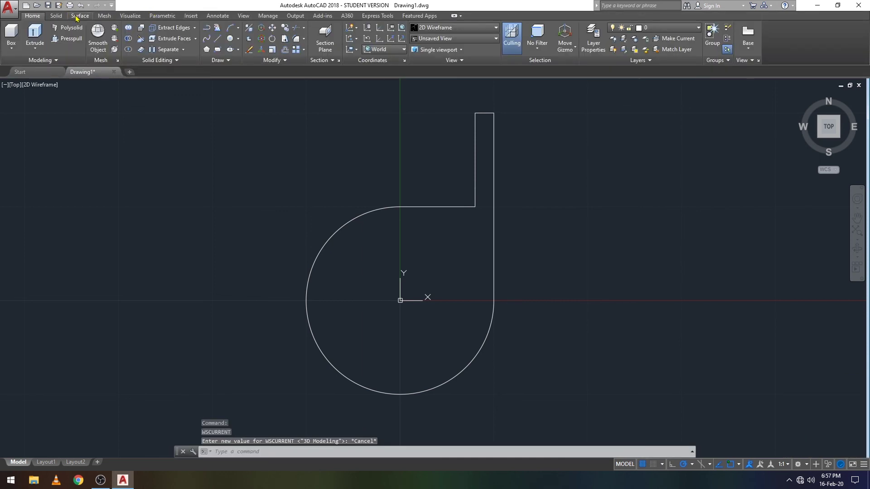
{"action": "left_click", "coordinate": [76, 17]}
{"action": "left_click", "coordinate": [57, 31]}
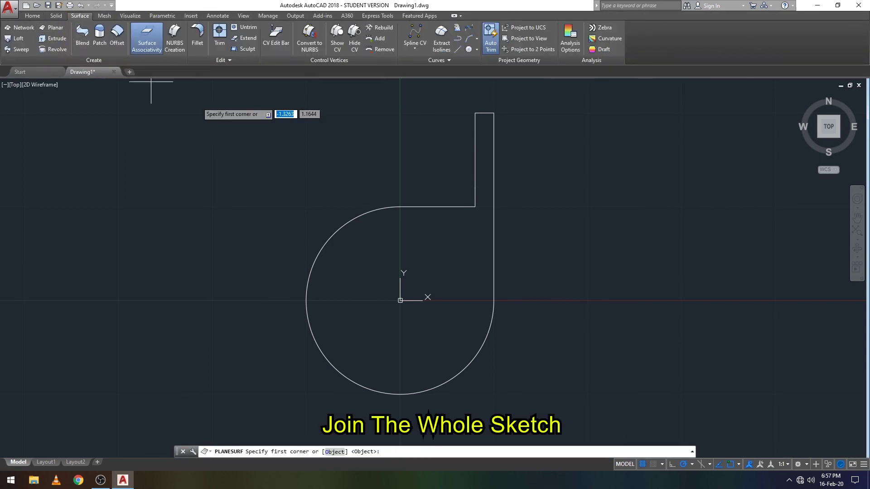
{"action": "key", "text": "Escape"}
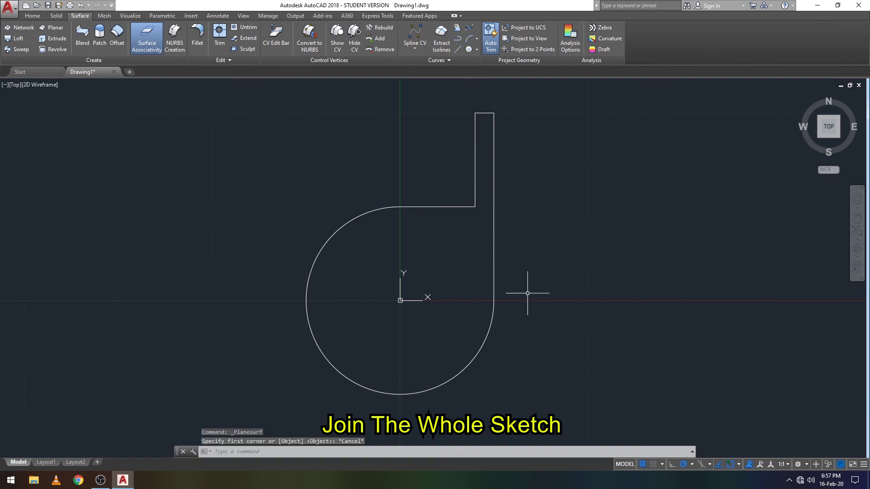
{"action": "left_click", "coordinate": [808, 467]}
{"action": "left_click", "coordinate": [818, 384]}
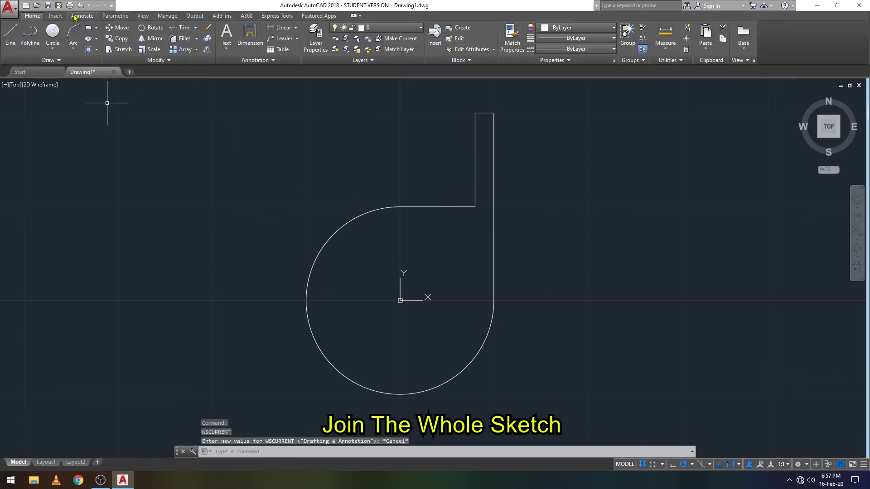
Window-select the whole sketch and join its six pieces into one polyline
{"action": "left_click", "coordinate": [246, 95]}
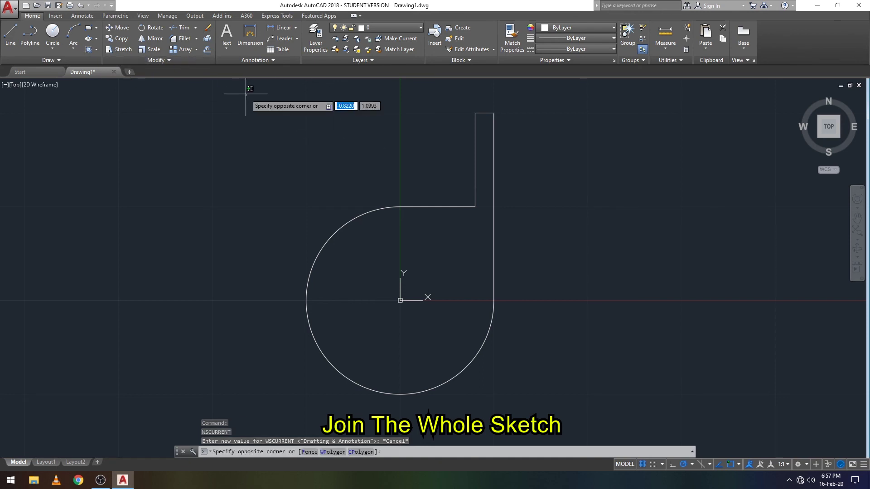
{"action": "left_click", "coordinate": [631, 431]}
{"action": "left_click", "coordinate": [169, 60]}
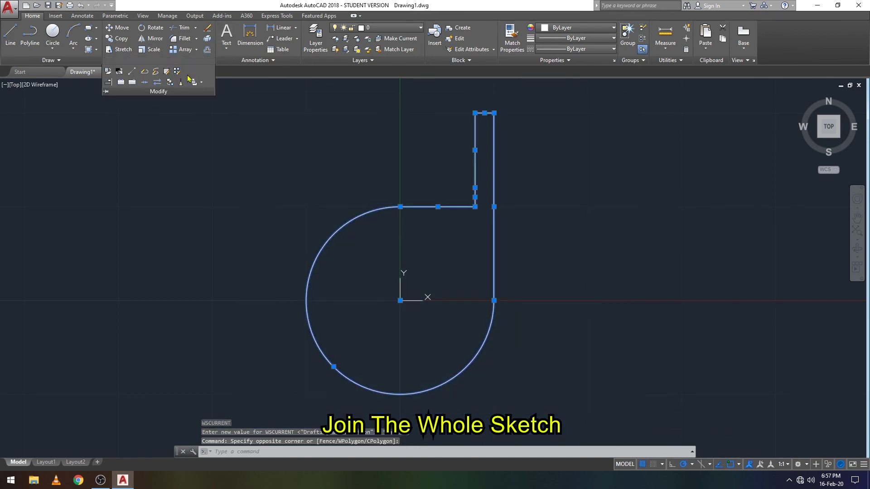
{"action": "left_click", "coordinate": [152, 83]}
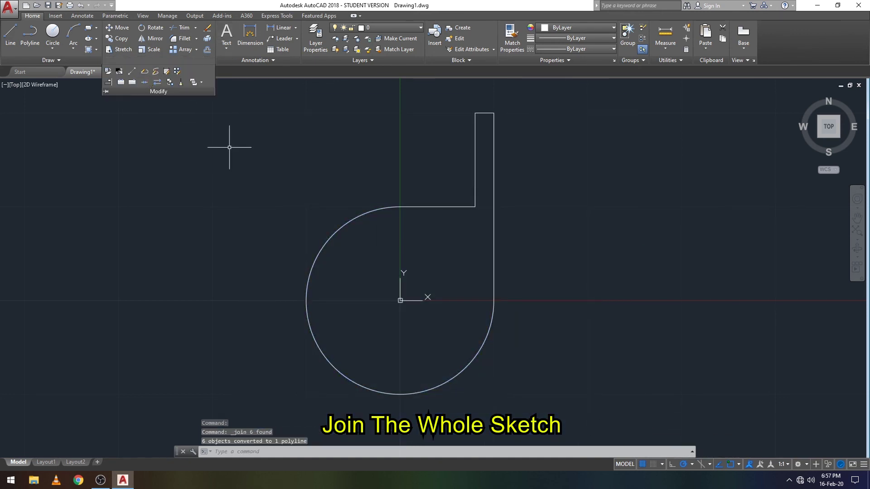
{"action": "left_click", "coordinate": [809, 467]}
Create a planar surface from the joined outline in the 3D Modeling workspace
{"action": "left_click", "coordinate": [814, 407]}
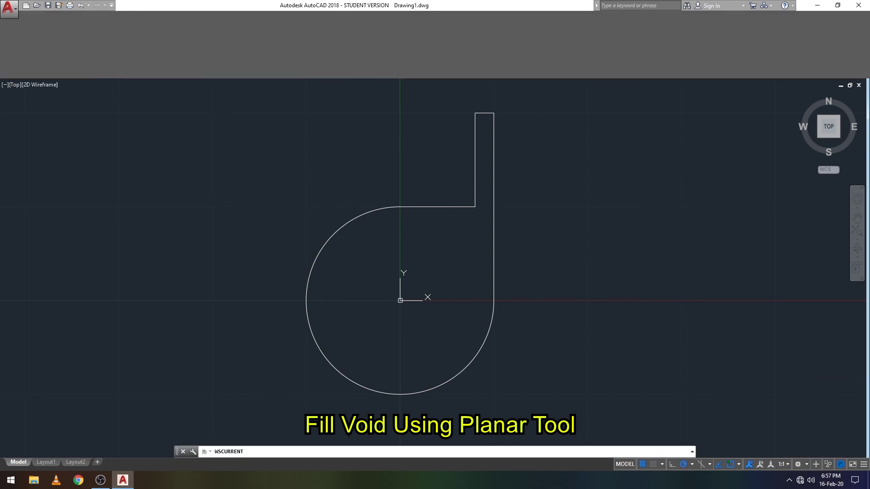
{"action": "left_click", "coordinate": [73, 16]}
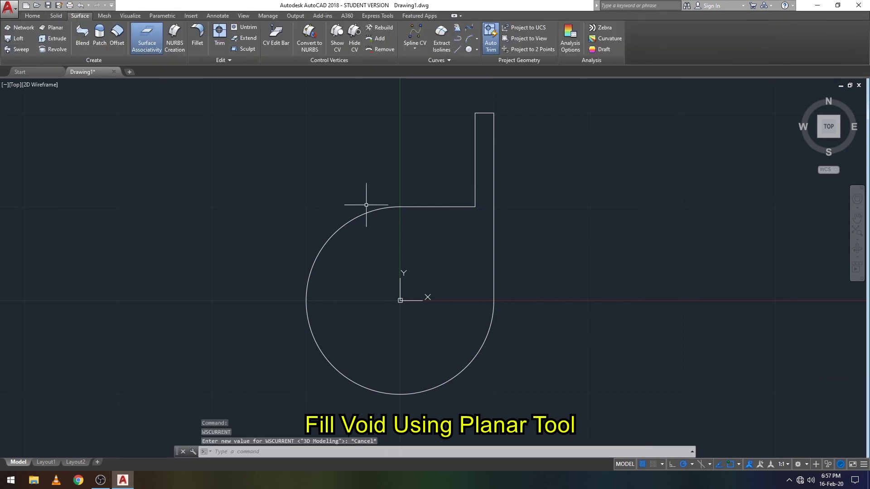
{"action": "left_click", "coordinate": [407, 210]}
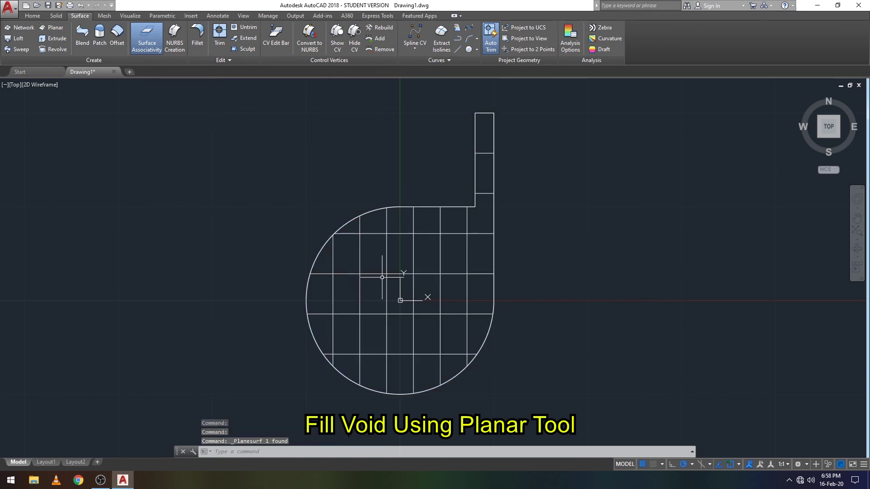
Set the viewport visual style to Realistic
{"action": "left_click", "coordinate": [45, 86]}
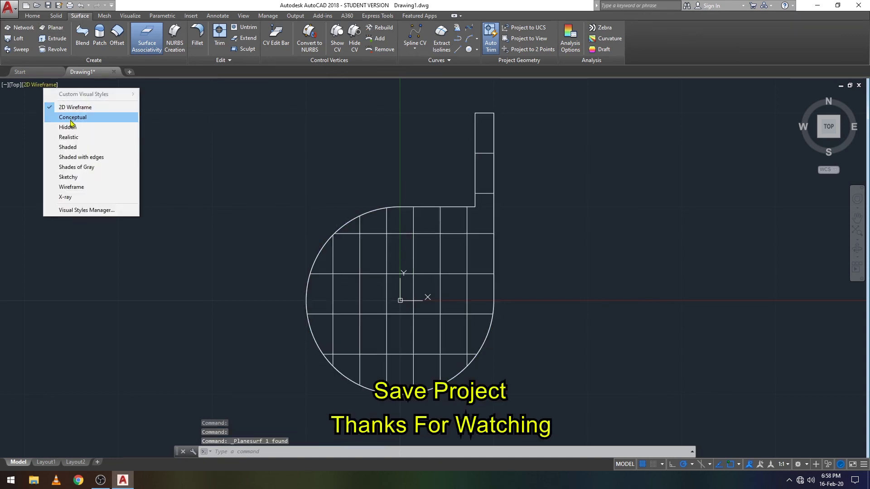
{"action": "left_click", "coordinate": [69, 137]}
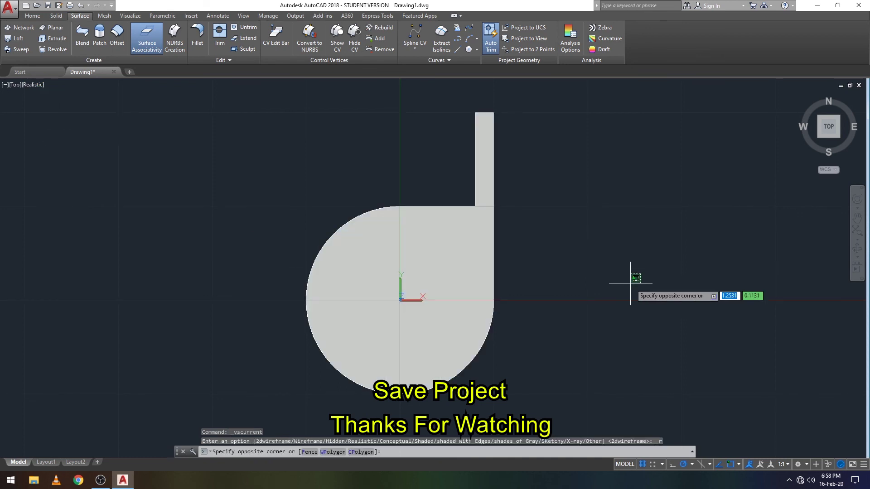
{"action": "scroll", "coordinate": [562, 299], "scroll_direction": "up", "scroll_amount": 1}
{"action": "scroll", "coordinate": [572, 301], "scroll_direction": "down", "scroll_amount": 2}
{"action": "key", "text": "Escape"}
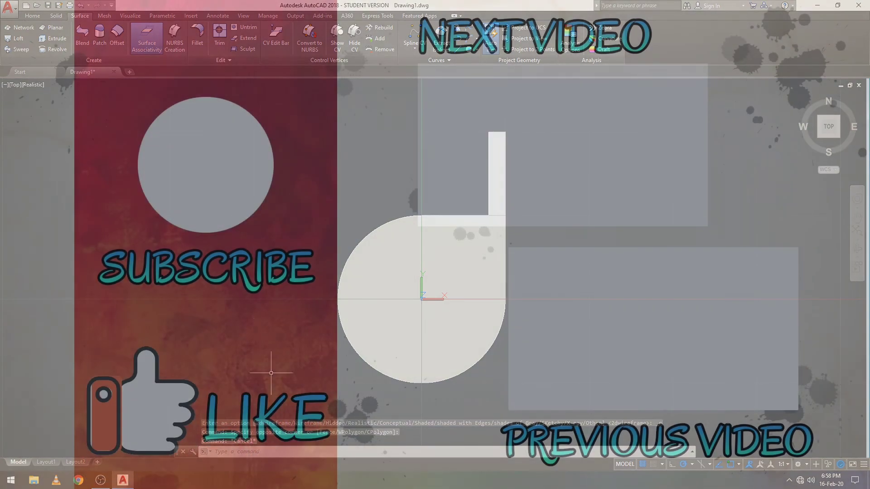